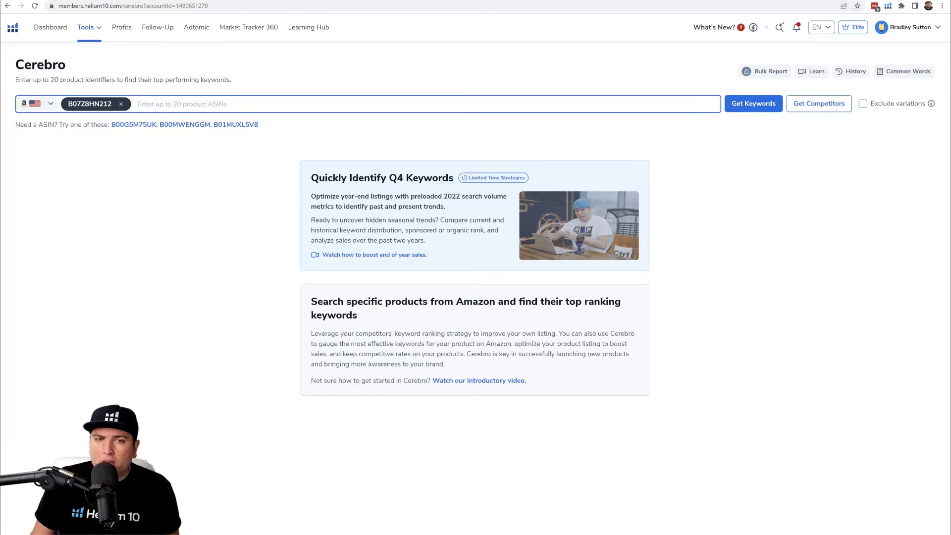
Run a new Cerebro keyword search for the ASIN, returning 1,749 keywords (1,616 organic, 333 paid).
{"action": "left_click", "coordinate": [780, 111]}
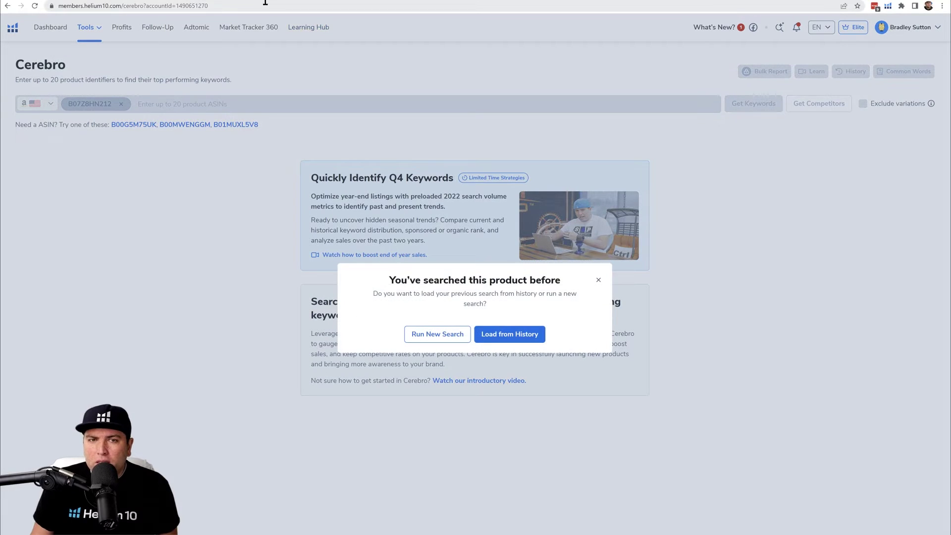
{"action": "left_click", "coordinate": [453, 334]}
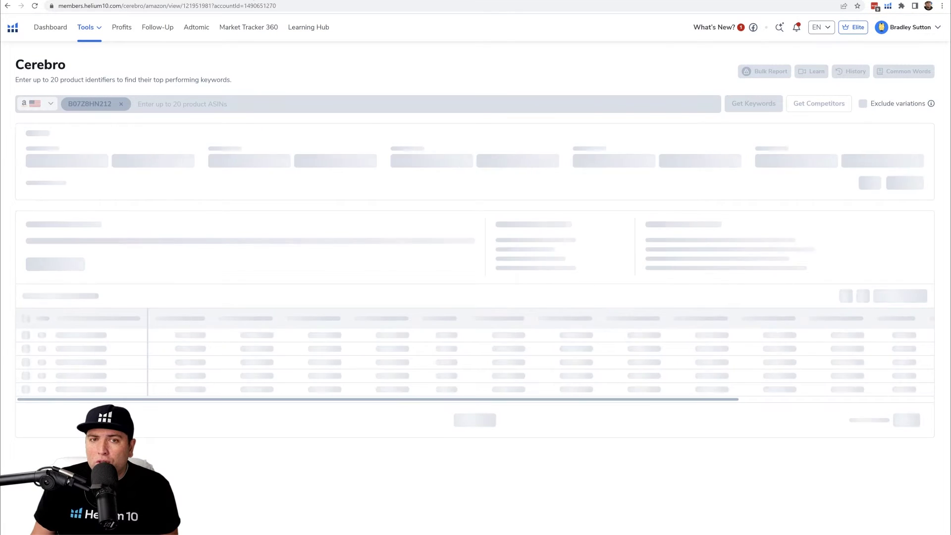
{"action": "left_click", "coordinate": [252, 5]}
{"action": "left_click", "coordinate": [575, 209]}
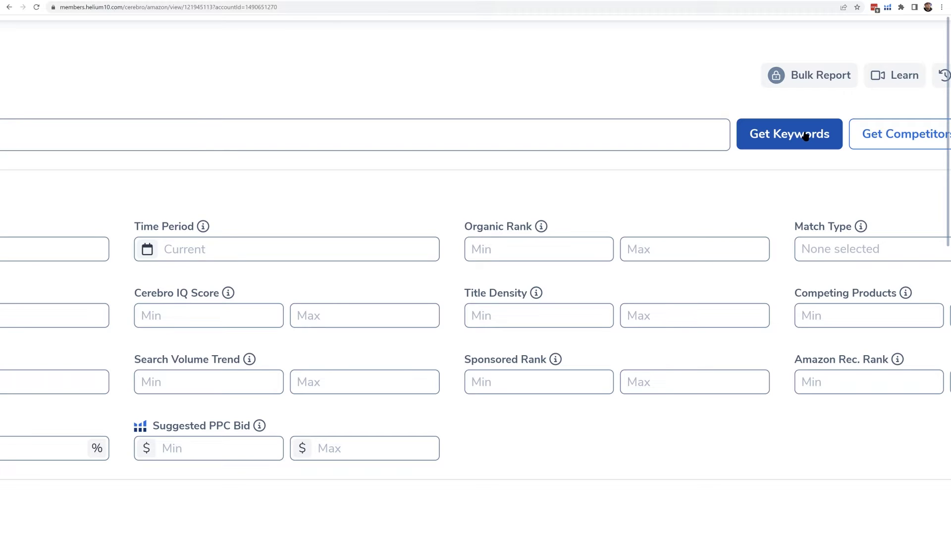
{"action": "scroll", "coordinate": [735, 218], "scroll_direction": "down", "scroll_amount": 10}
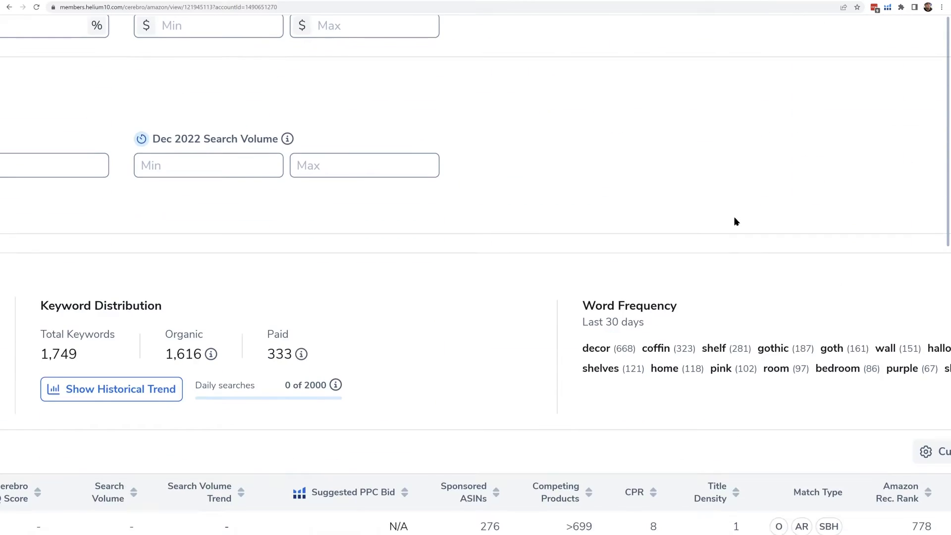
{"action": "scroll", "coordinate": [734, 222], "scroll_direction": "down", "scroll_amount": 2}
{"action": "key", "text": "ctrl+minus"}
{"action": "key", "text": "ctrl+minus"}
{"action": "key", "text": "ctrl+minus"}
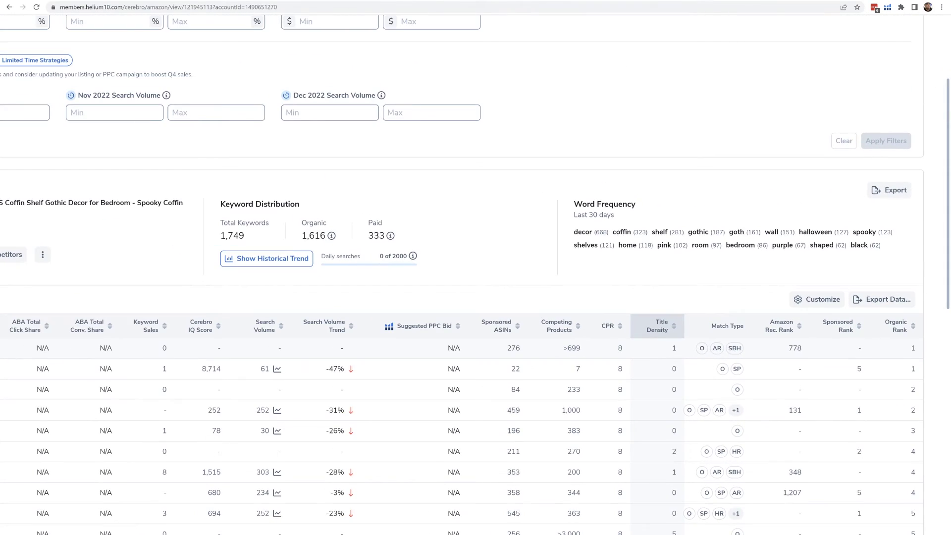
{"action": "scroll", "coordinate": [475, 267], "scroll_direction": "up", "scroll_amount": 5}
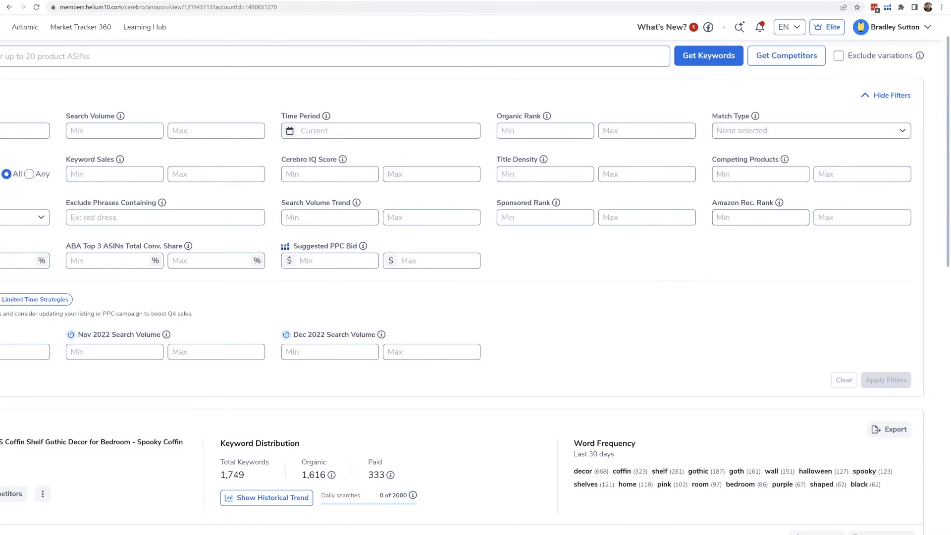
{"action": "scroll", "coordinate": [475, 267], "scroll_direction": "up", "scroll_amount": 2}
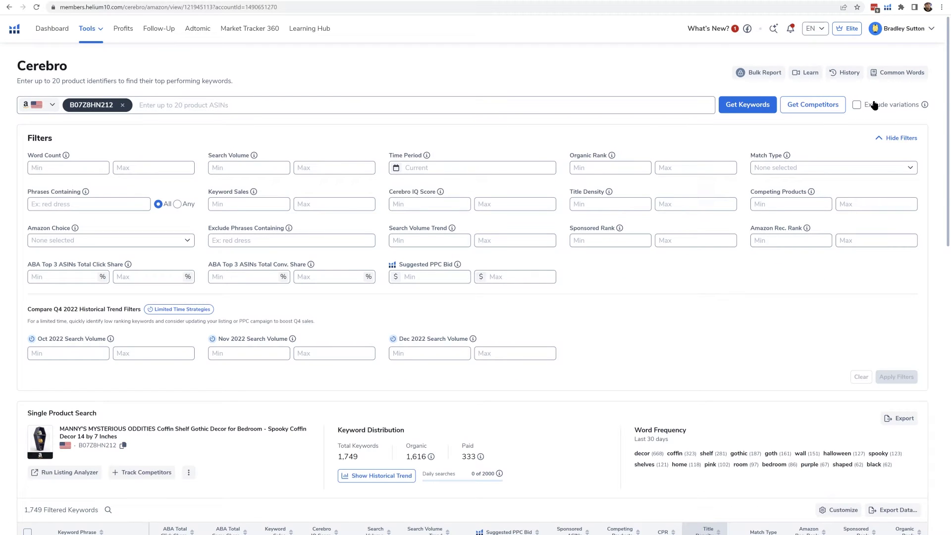
{"action": "scroll", "coordinate": [591, 188], "scroll_direction": "down", "scroll_amount": 3}
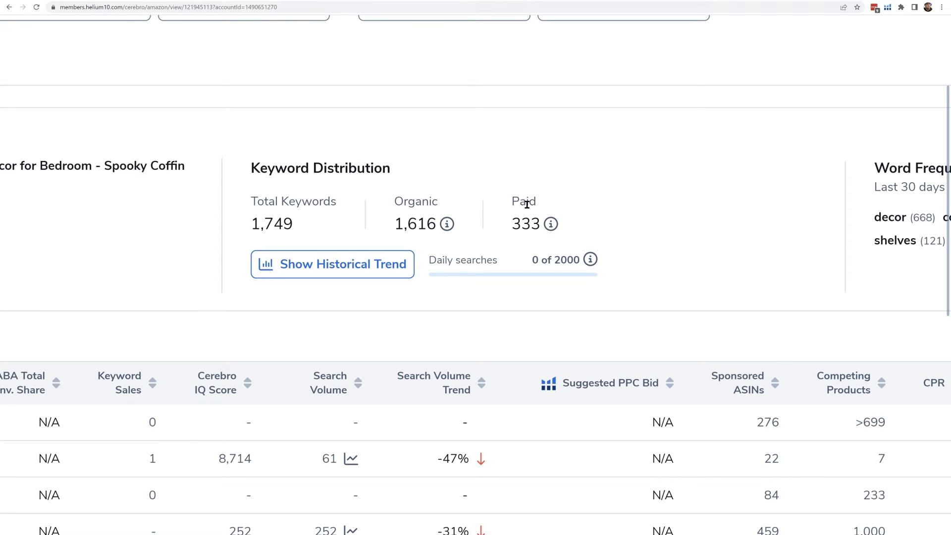
{"action": "scroll", "coordinate": [474, 286], "scroll_direction": "up", "scroll_amount": 3}
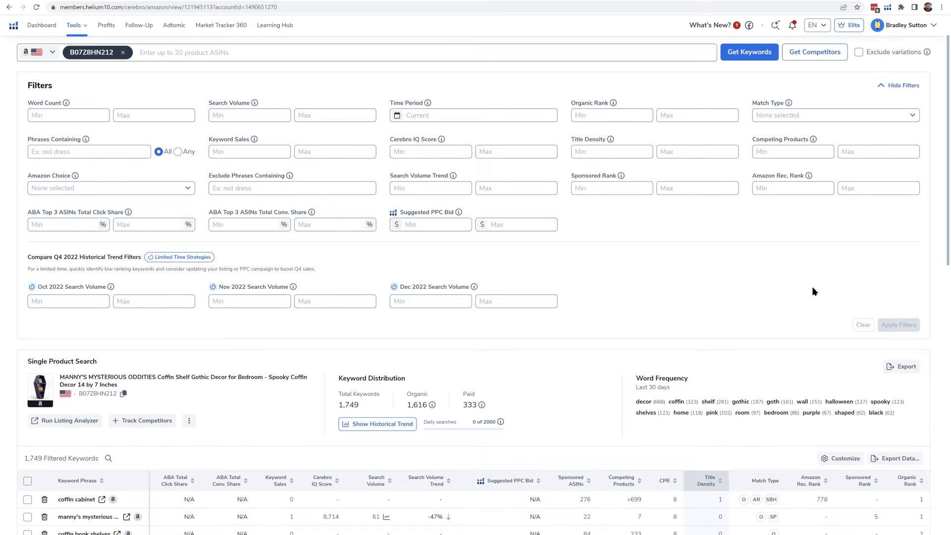
{"action": "scroll", "coordinate": [812, 286], "scroll_direction": "down", "scroll_amount": 1}
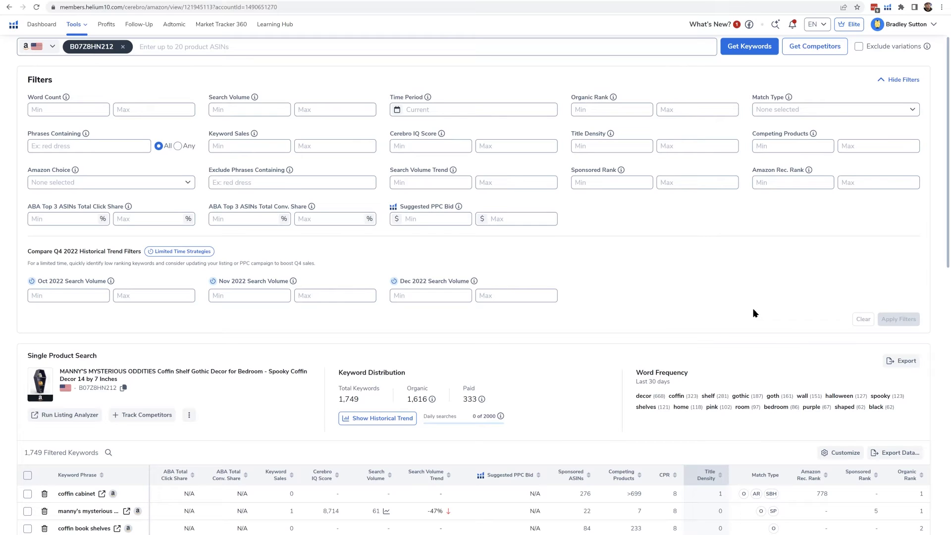
{"action": "scroll", "coordinate": [755, 313], "scroll_direction": "down", "scroll_amount": 1}
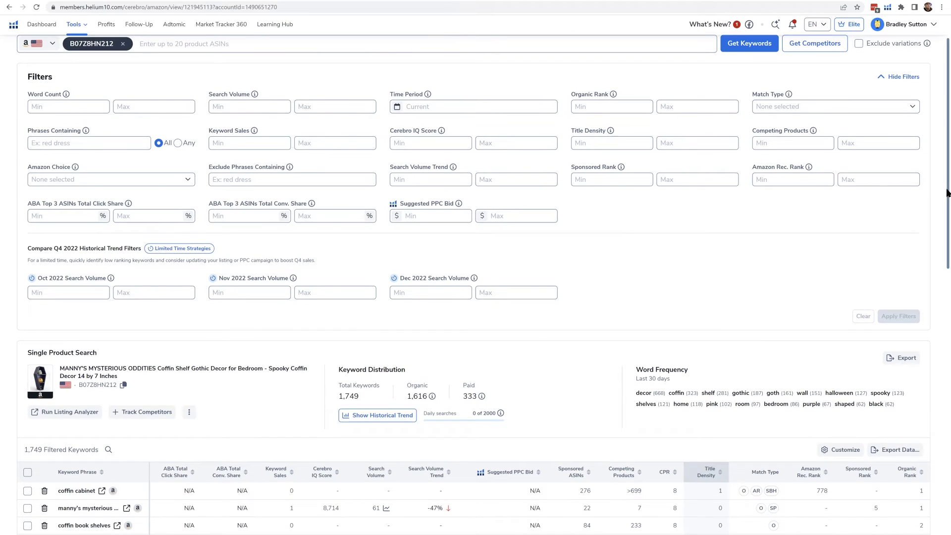
{"action": "left_click_drag", "start_coordinate": [949, 190], "coordinate": [948, 290]}
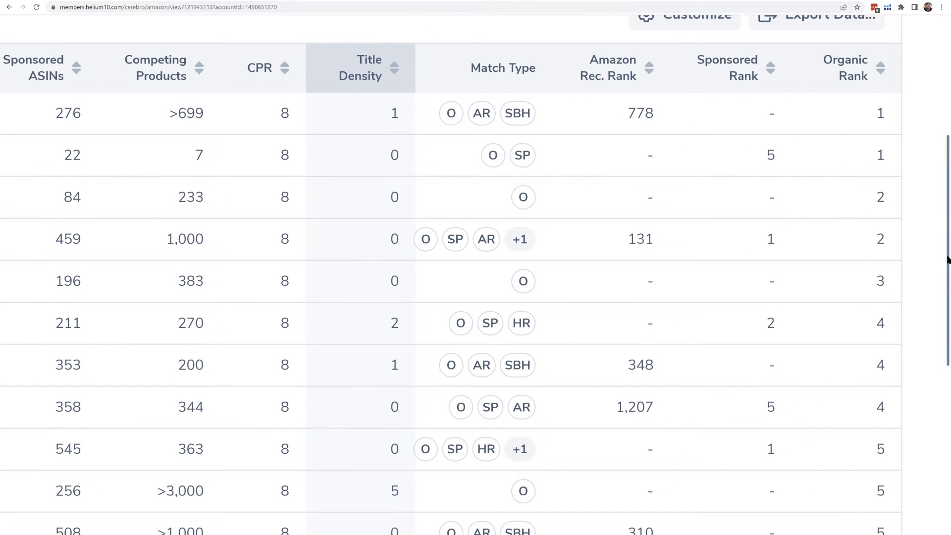
{"action": "mouse_move", "coordinate": [876, 108]}
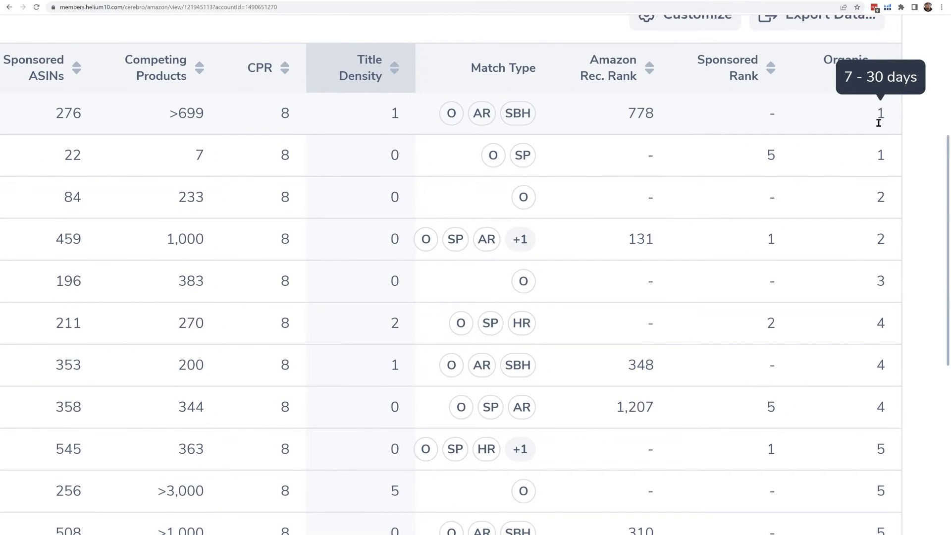
{"action": "mouse_move", "coordinate": [866, 85]}
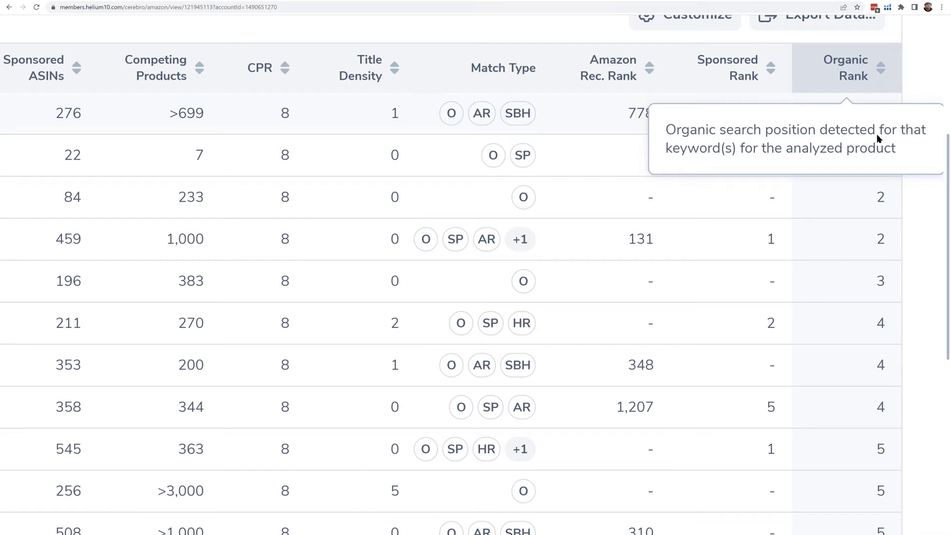
{"action": "mouse_move", "coordinate": [879, 239]}
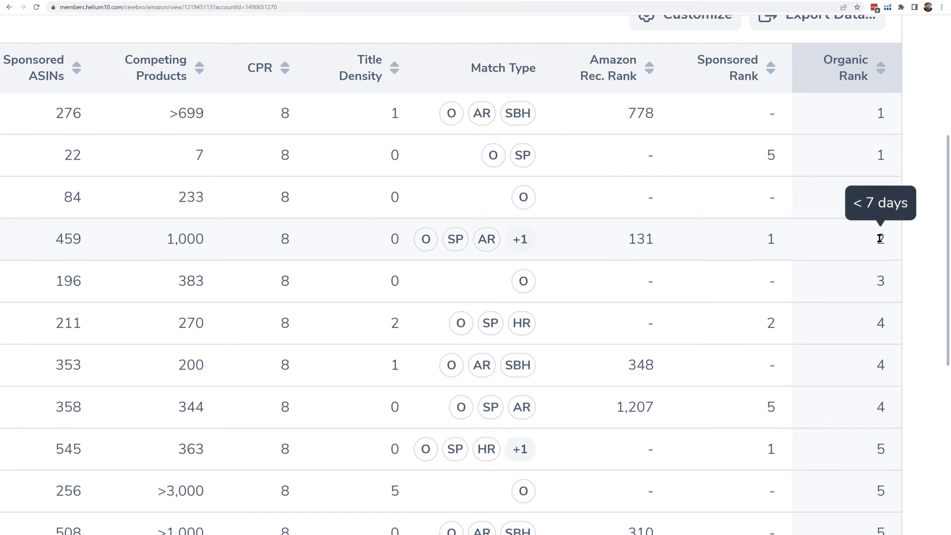
{"action": "mouse_move", "coordinate": [880, 281]}
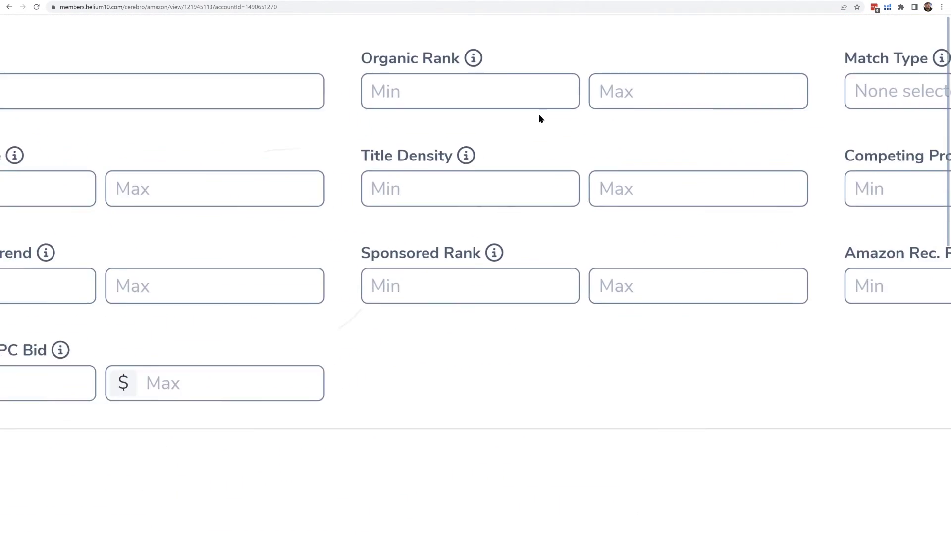
Apply an Organic Rank filter of minimum 1 and maximum 50.
{"action": "left_click", "coordinate": [379, 85]}
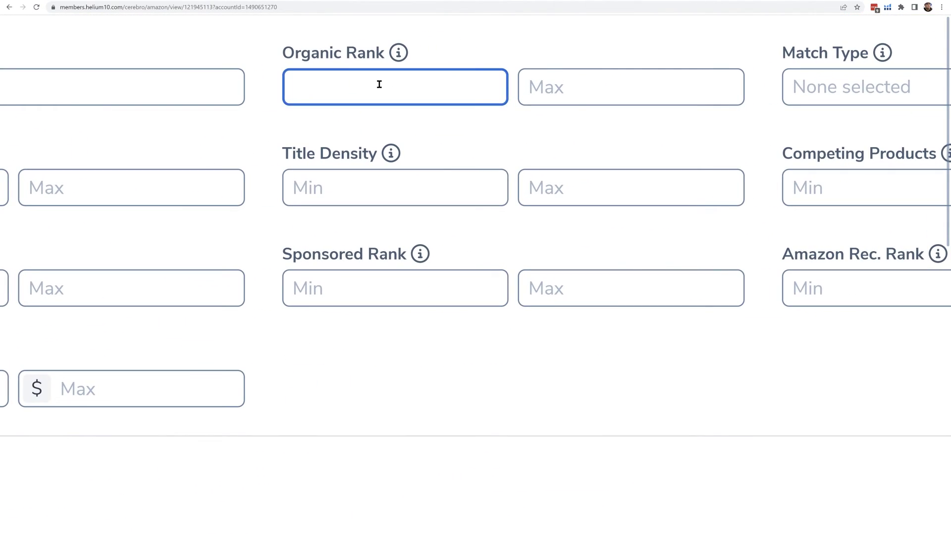
{"action": "type", "text": "1"}
{"action": "left_click", "coordinate": [545, 81]}
{"action": "type", "text": "50"}
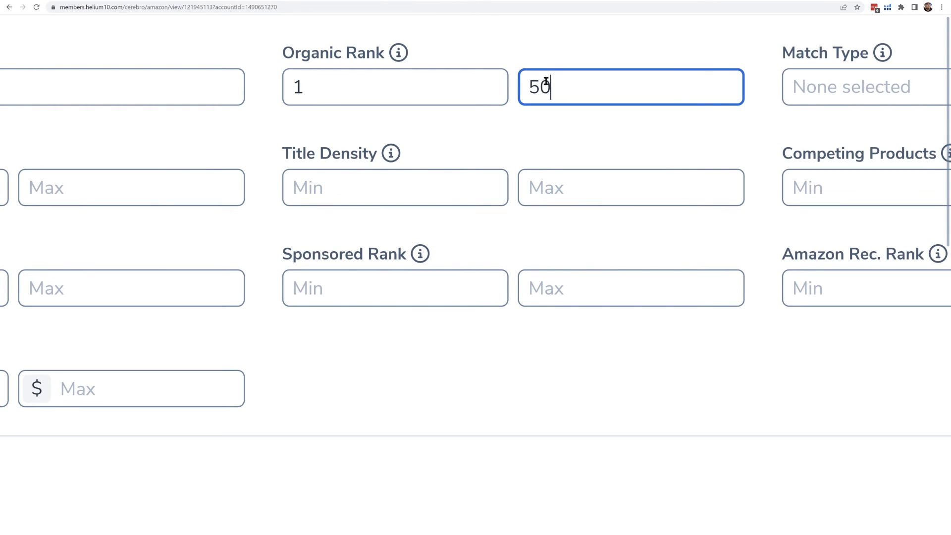
{"action": "left_click", "coordinate": [907, 380]}
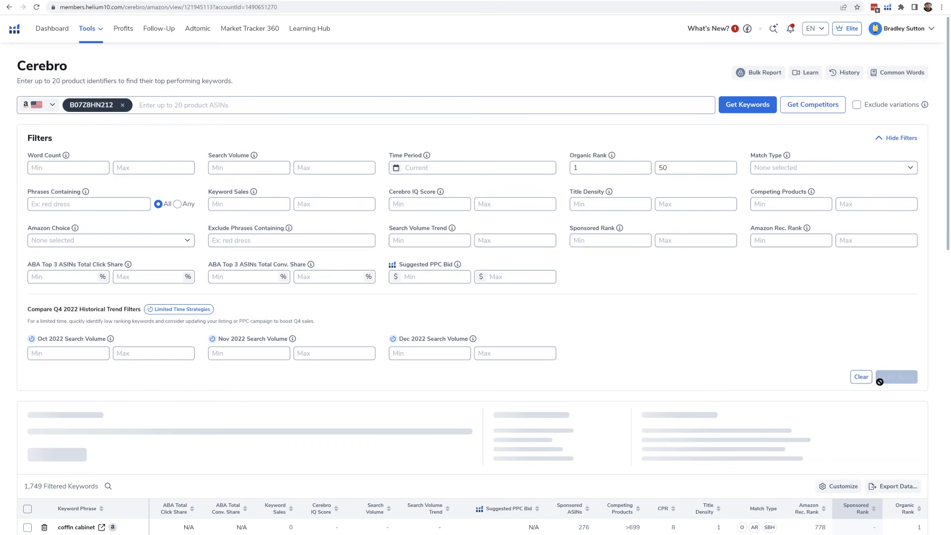
Scroll through the 95 filtered keywords and back up the table.
{"action": "scroll", "coordinate": [802, 391], "scroll_direction": "down", "scroll_amount": 5}
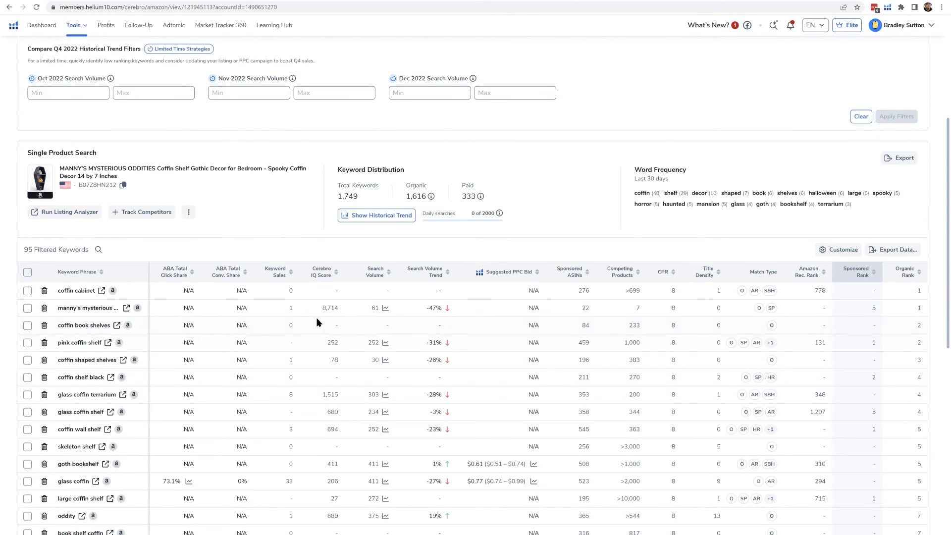
{"action": "scroll", "coordinate": [345, 305], "scroll_direction": "down", "scroll_amount": 1}
{"action": "scroll", "coordinate": [396, 303], "scroll_direction": "down", "scroll_amount": 5}
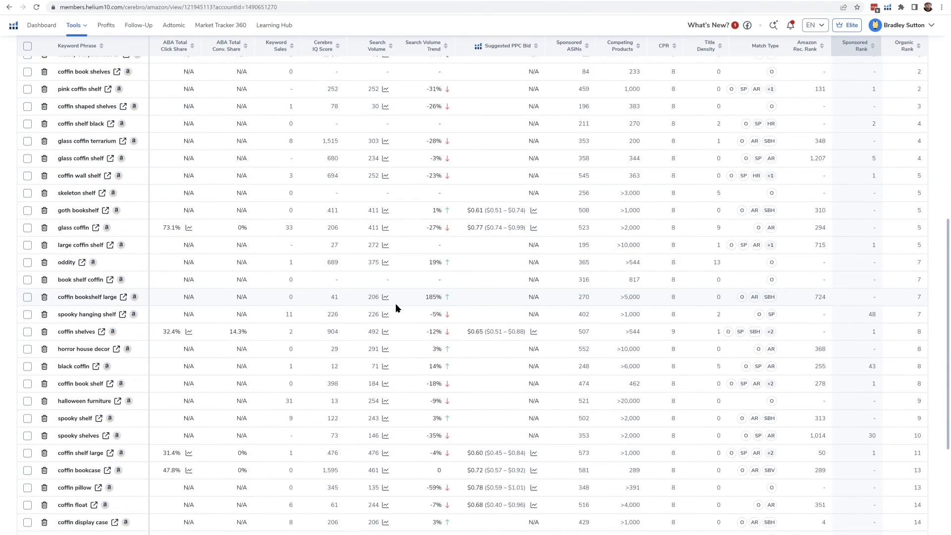
{"action": "scroll", "coordinate": [395, 303], "scroll_direction": "down", "scroll_amount": 2}
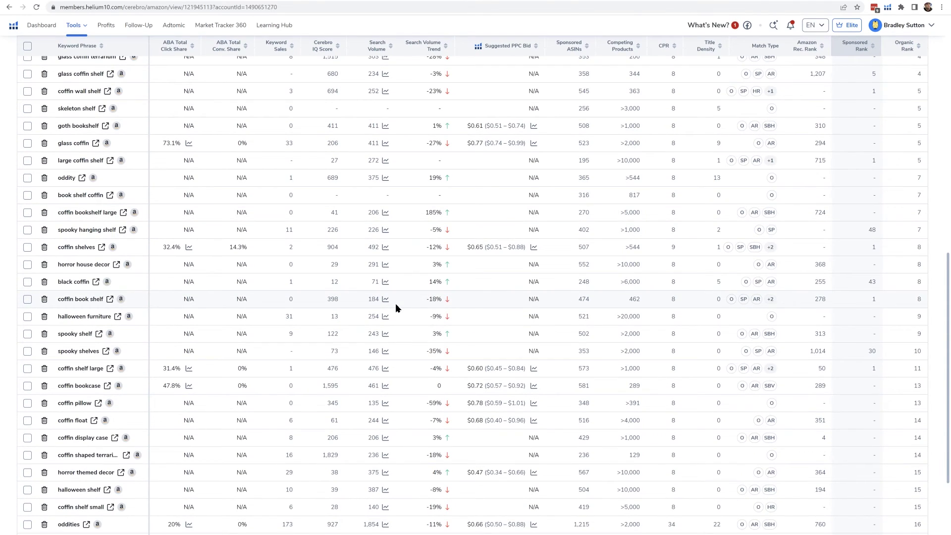
{"action": "scroll", "coordinate": [395, 303], "scroll_direction": "down", "scroll_amount": 2}
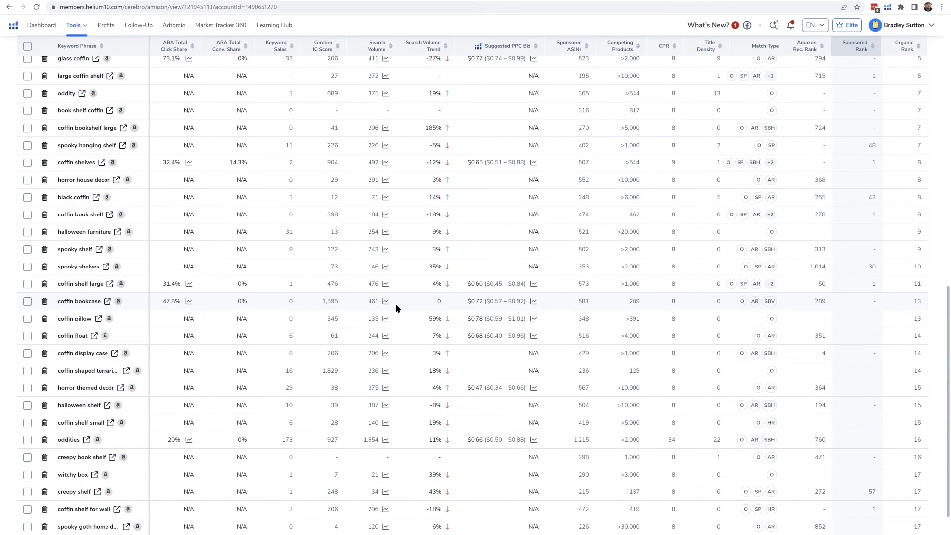
{"action": "scroll", "coordinate": [395, 304], "scroll_direction": "down", "scroll_amount": 3}
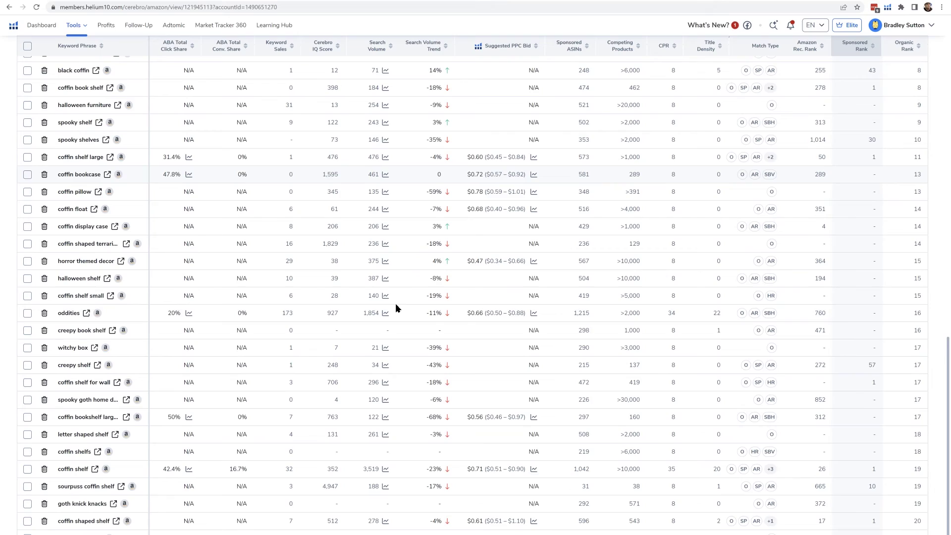
{"action": "scroll", "coordinate": [395, 303], "scroll_direction": "down", "scroll_amount": 2}
{"action": "scroll", "coordinate": [395, 303], "scroll_direction": "up", "scroll_amount": 9}
{"action": "scroll", "coordinate": [395, 303], "scroll_direction": "up", "scroll_amount": 8}
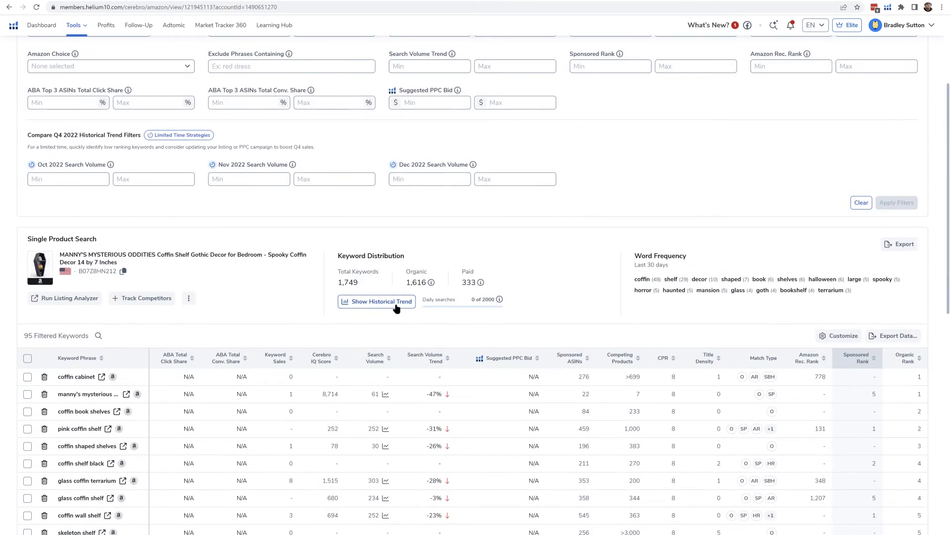
{"action": "scroll", "coordinate": [396, 308], "scroll_direction": "up", "scroll_amount": 4}
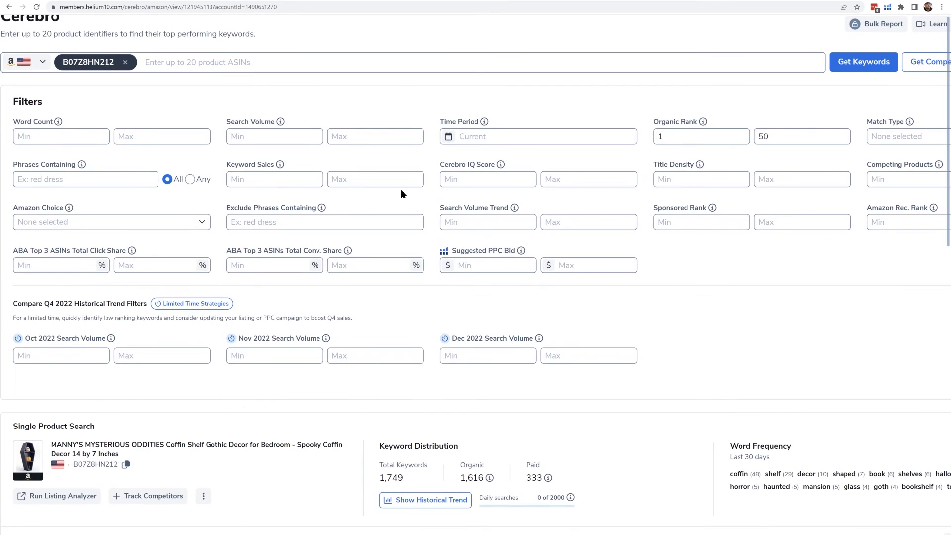
Open the Match Type filter to show Organic, Sponsored Product and Amazon Recommended checkboxes.
{"action": "left_click", "coordinate": [301, 137]}
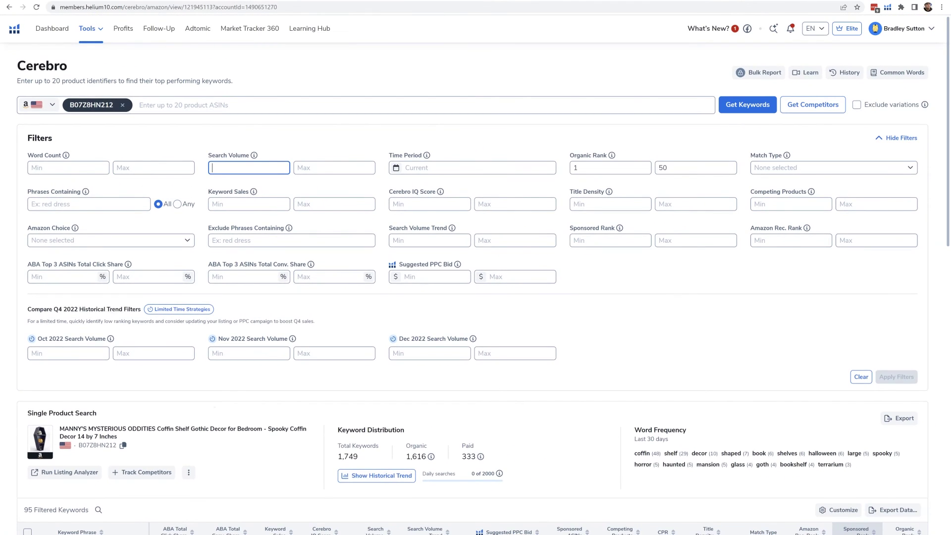
{"action": "scroll", "coordinate": [781, 234], "scroll_direction": "down", "scroll_amount": 3}
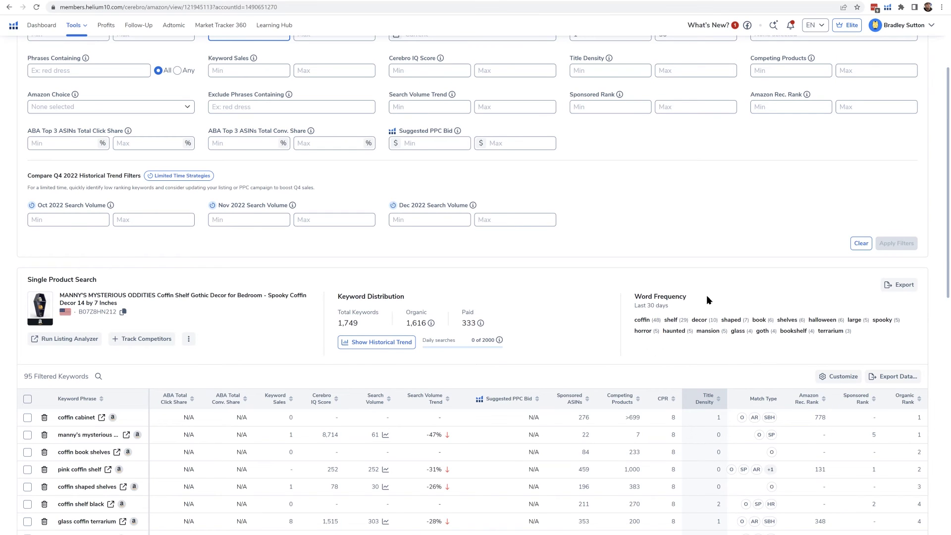
{"action": "scroll", "coordinate": [689, 177], "scroll_direction": "up", "scroll_amount": 3}
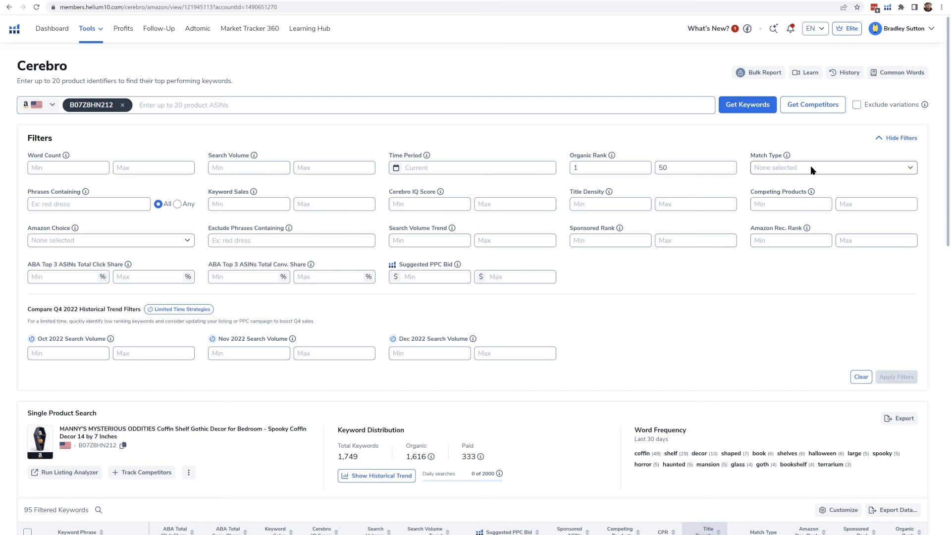
{"action": "left_click", "coordinate": [811, 167]}
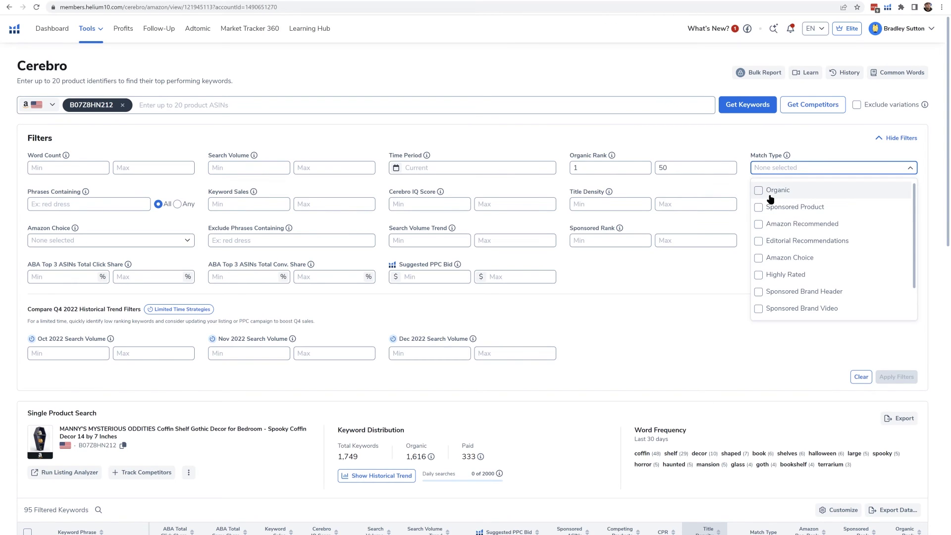